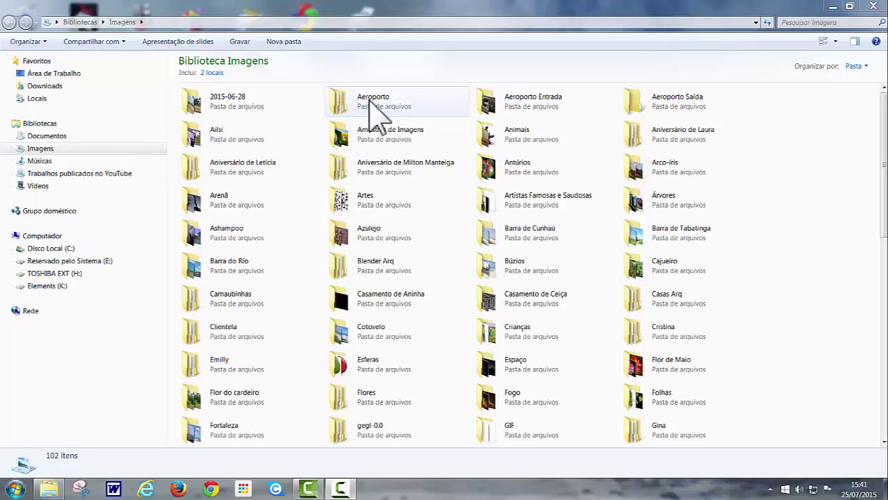
Show the Imagens library as extra large icons and look inside the Aeroporto Entrada folder
left_click(836, 43)
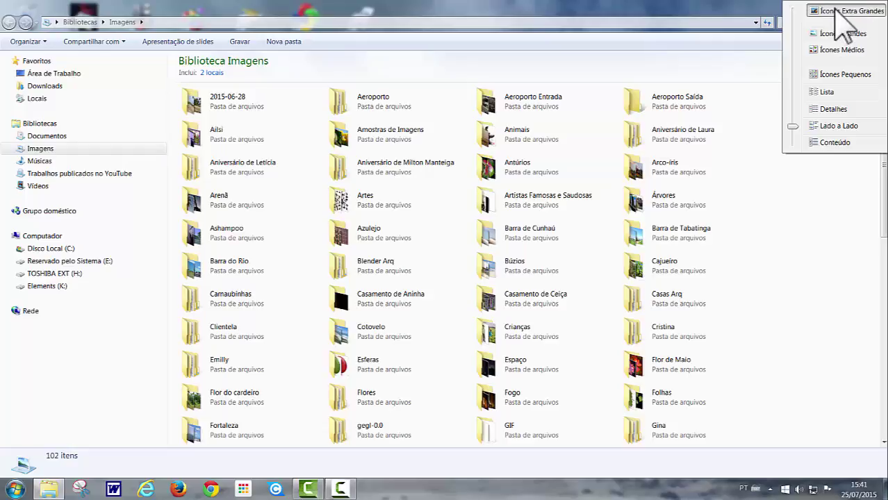
left_click(836, 11)
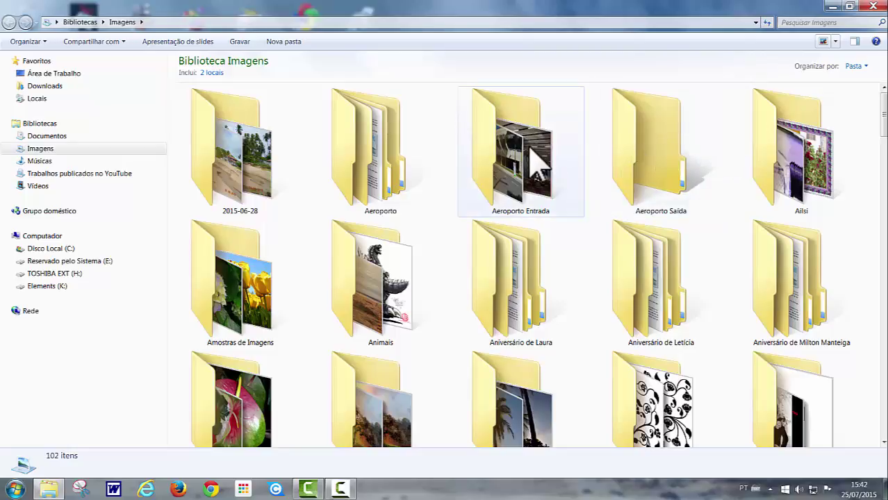
mouse_move(535, 163)
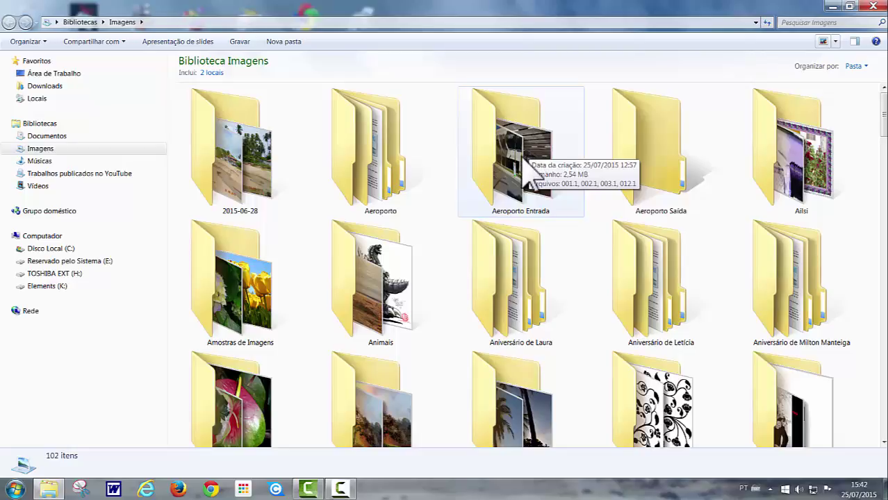
double_click(524, 168)
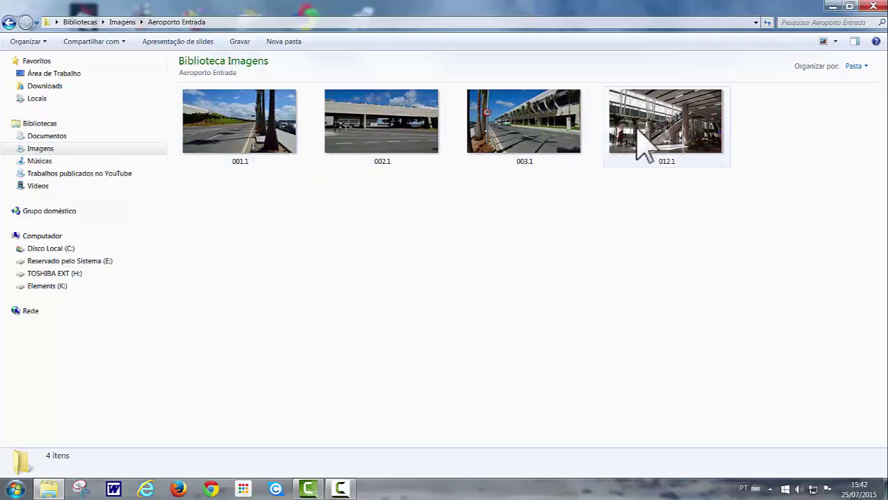
left_click(10, 23)
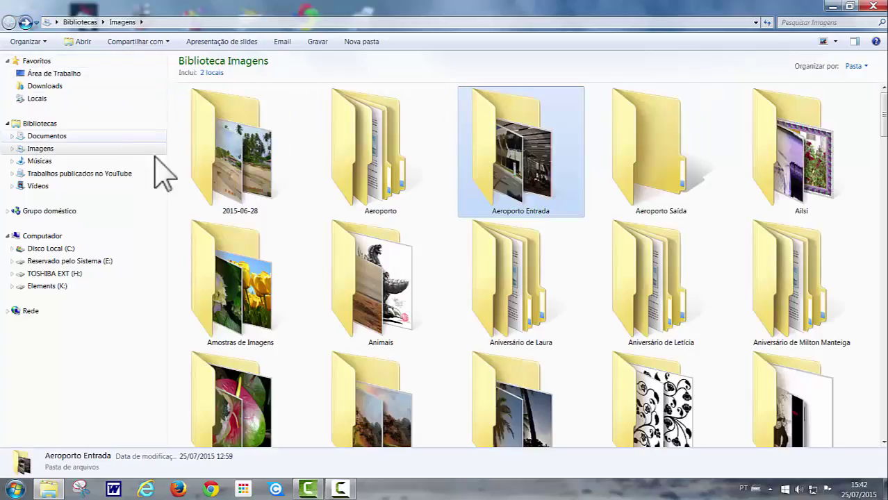
Look inside the Aeroporto Saída folder and return to the Imagens library
left_click(662, 168)
double_click(662, 171)
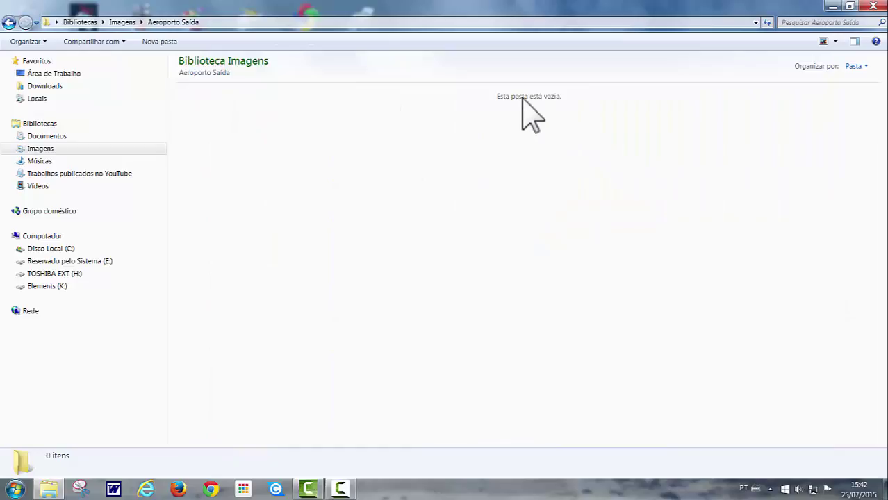
left_click(9, 23)
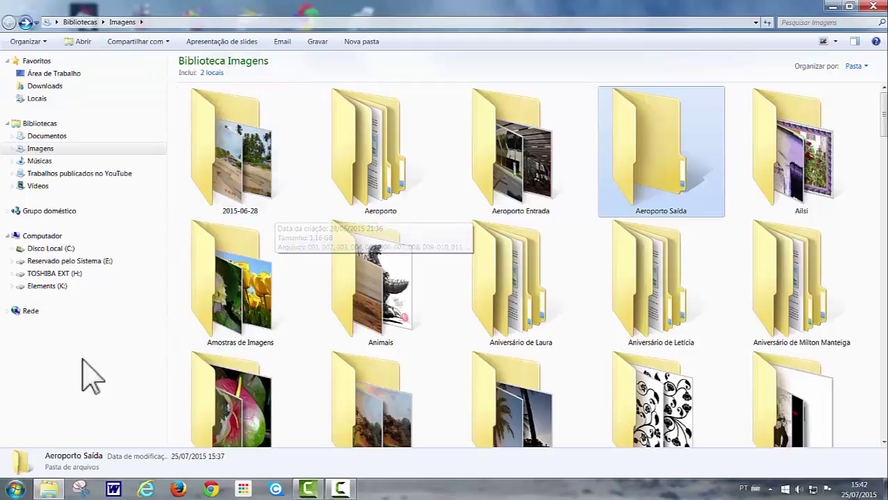
Open PhoXo and create a new 1280 x 720 HD image at 96 pixels per inch
left_click(15, 491)
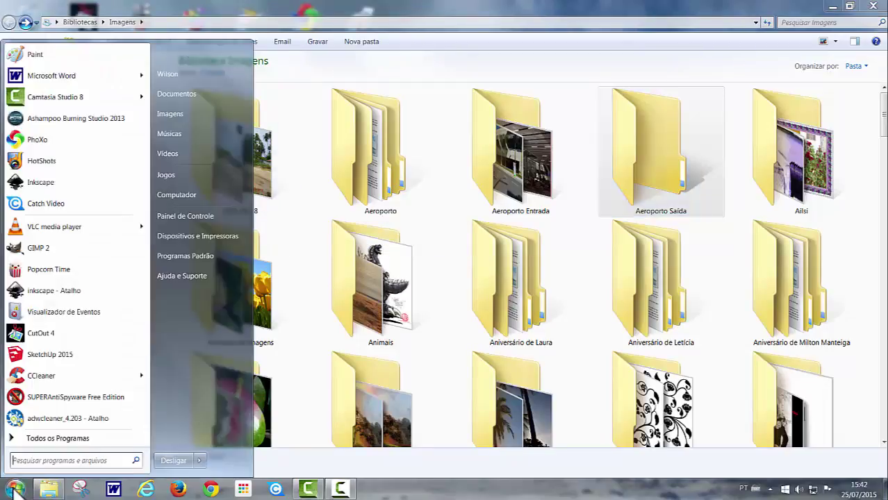
left_click(18, 142)
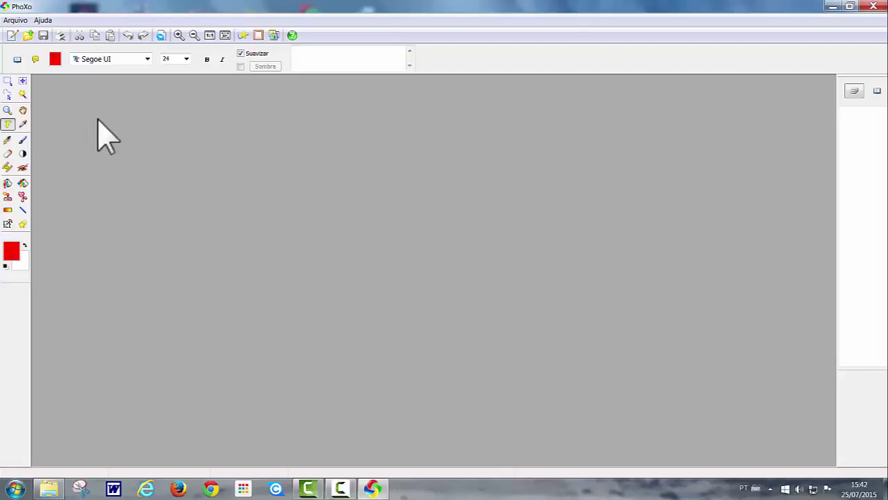
left_click(12, 36)
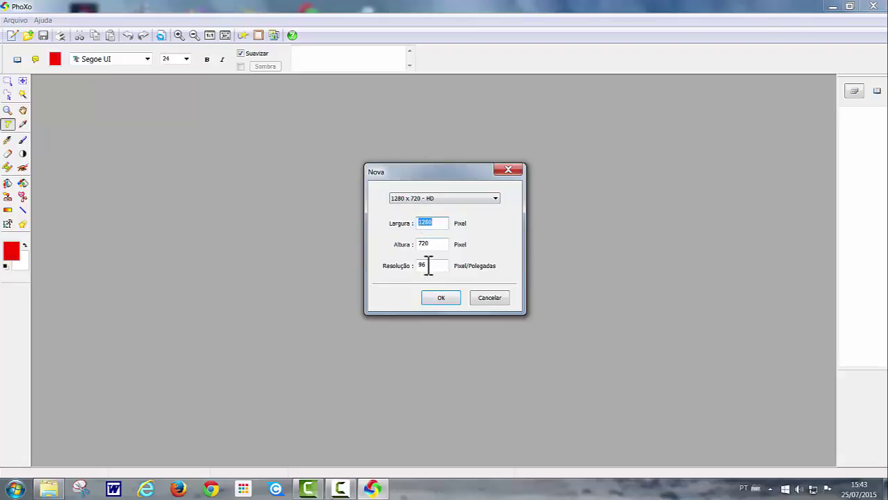
left_click(439, 299)
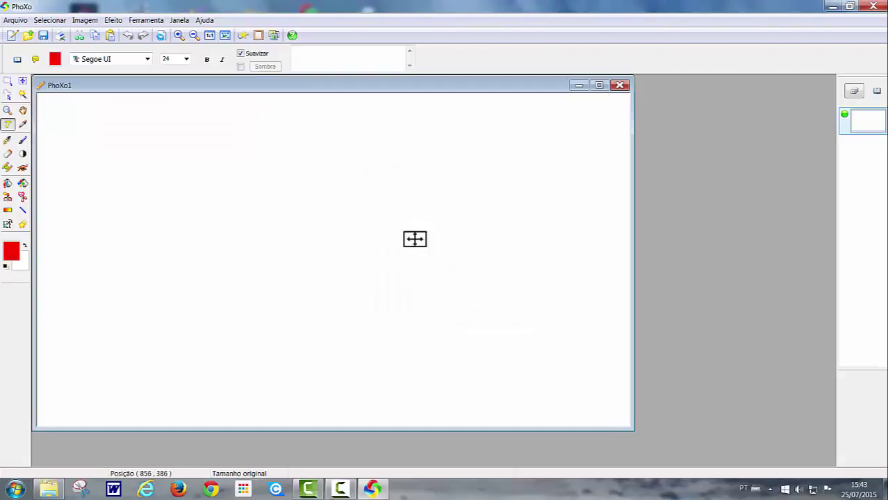
Centre the new image's window in the workspace and cut out its white background to leave a transparent canvas
left_click_drag(327, 85, 414, 92)
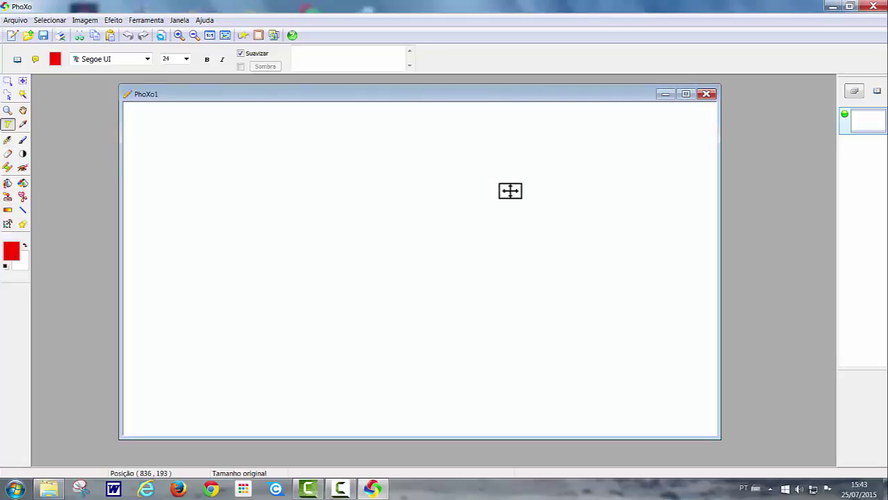
right_click(496, 194)
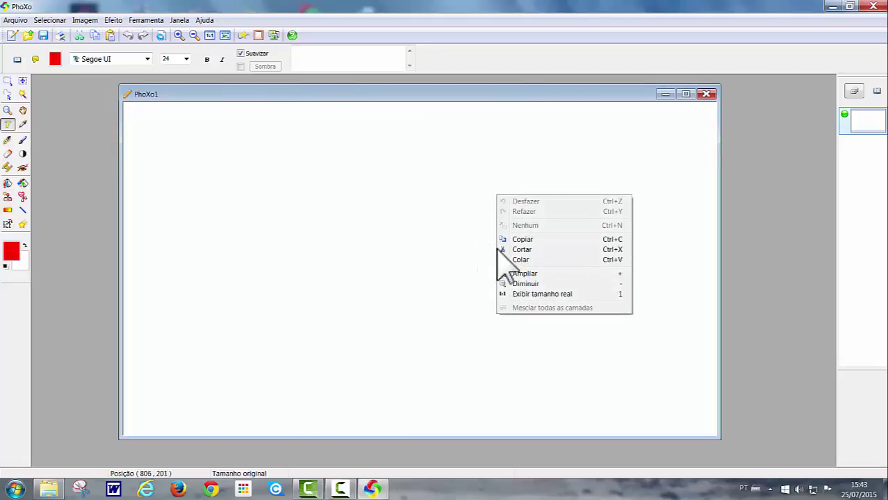
left_click(525, 250)
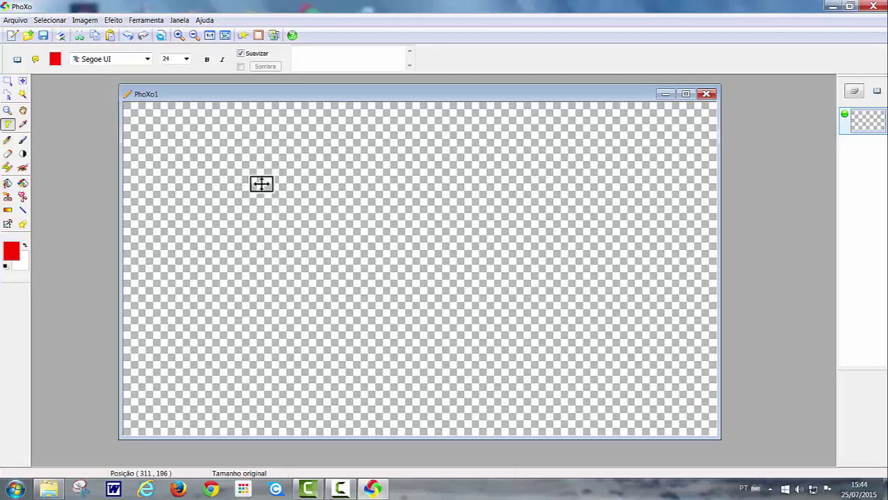
Set the text font to Arial Black and the font size to 96
left_click(147, 59)
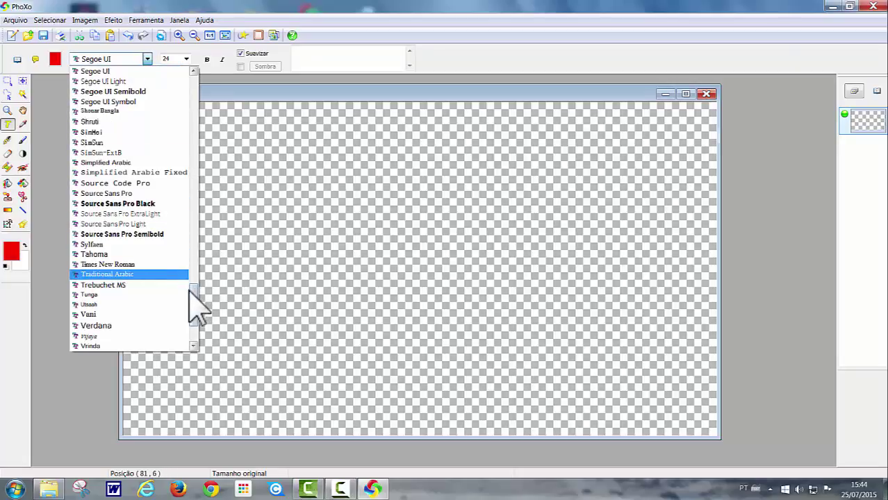
left_click_drag(196, 307, 201, 92)
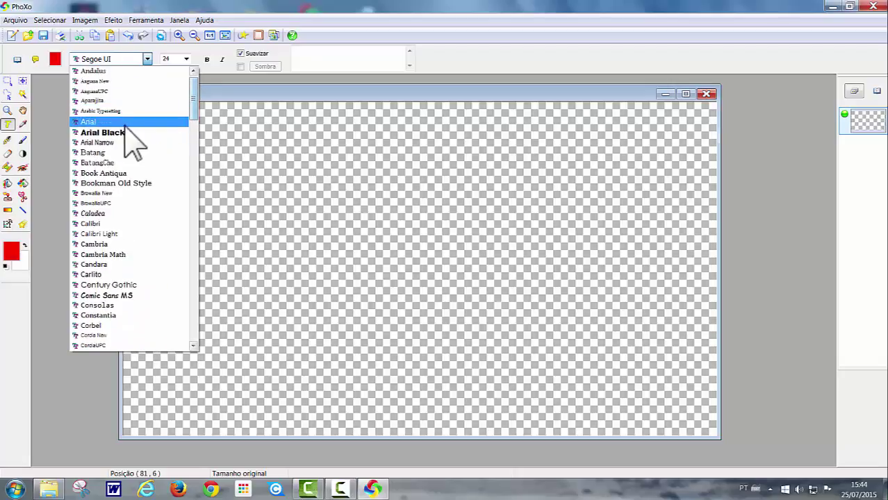
left_click(111, 133)
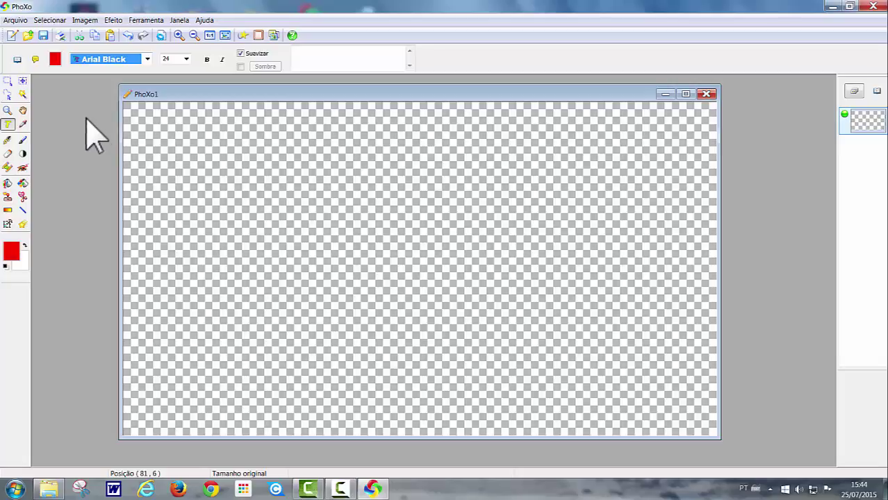
left_click(186, 59)
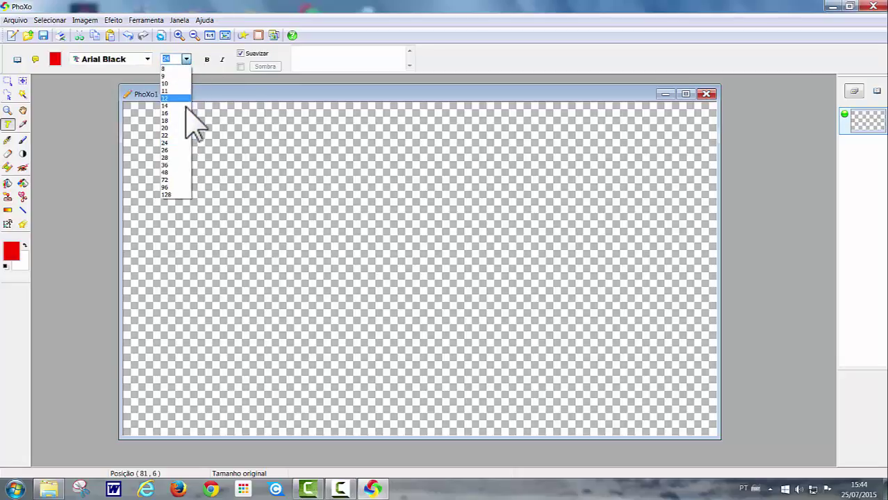
left_click(178, 186)
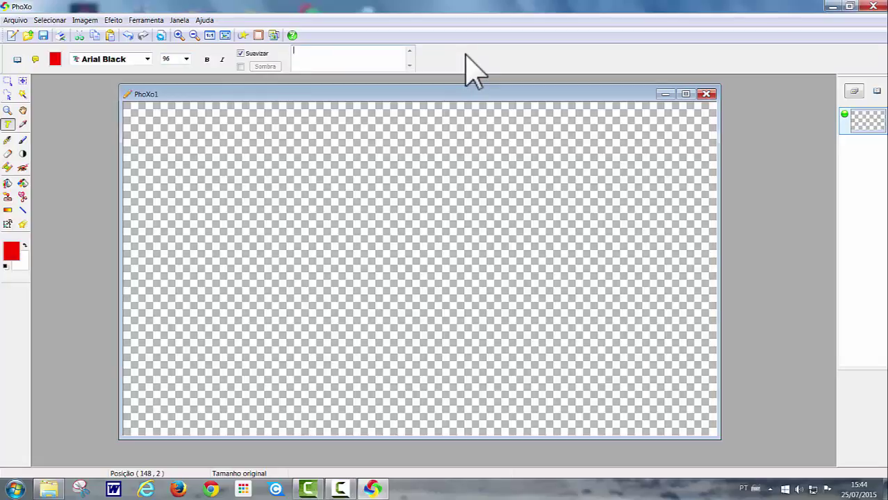
Add the person's first name as red capital-letter text and move it to the middle of the transparent canvas
type("WILSON")
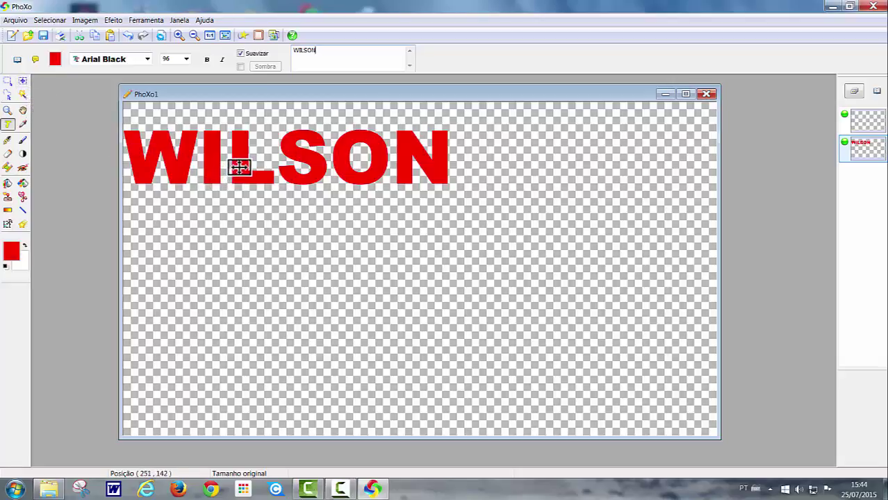
left_click_drag(237, 167, 349, 280)
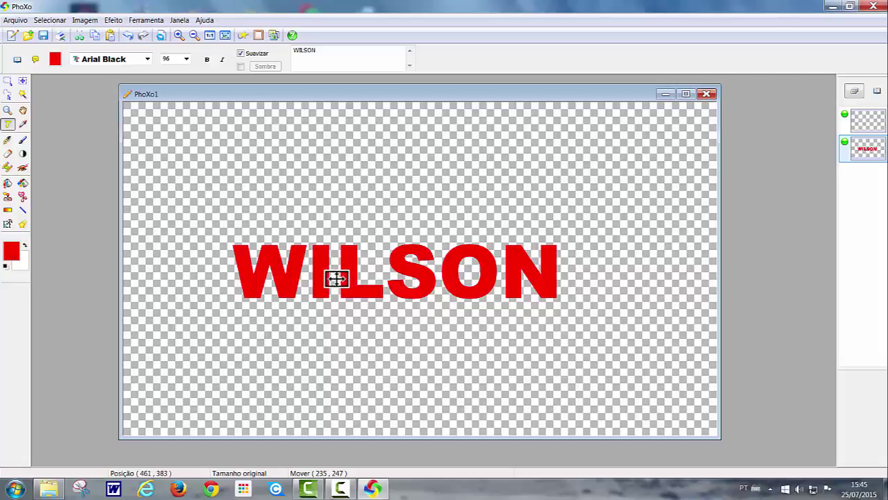
left_click_drag(349, 288, 359, 280)
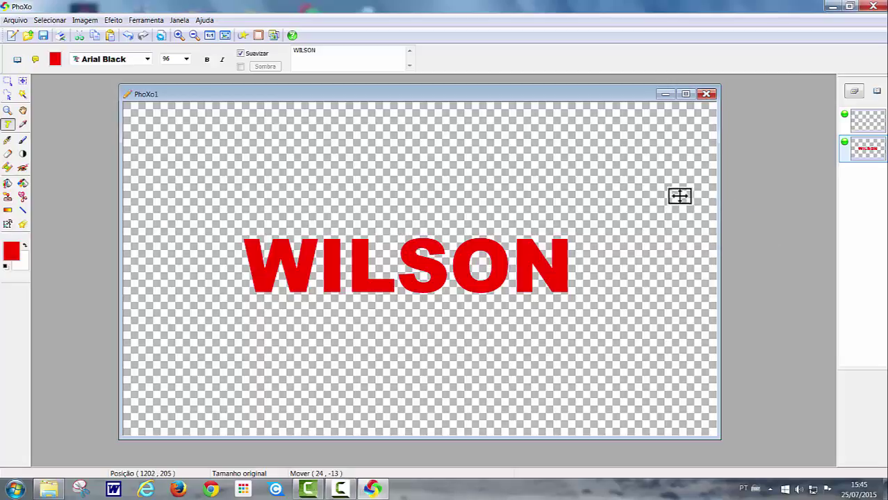
Try a lower opacity in the text layer's properties, then restore it to 100 and accept
right_click(864, 154)
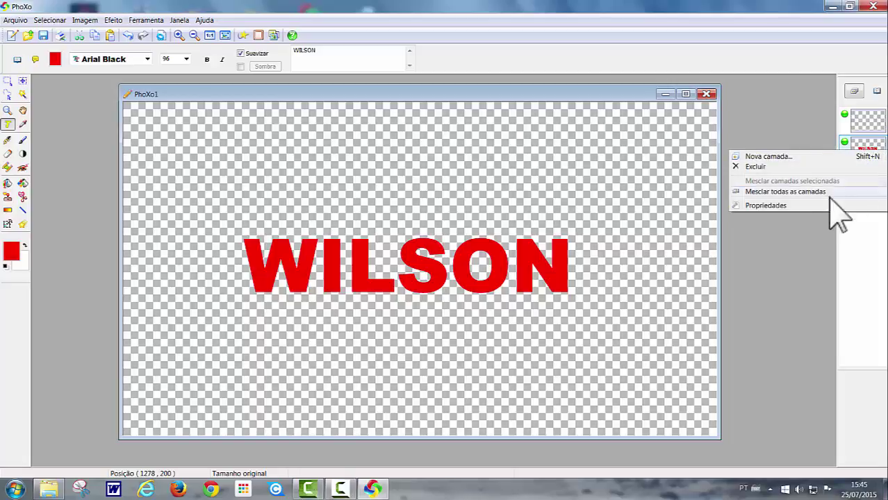
left_click(764, 205)
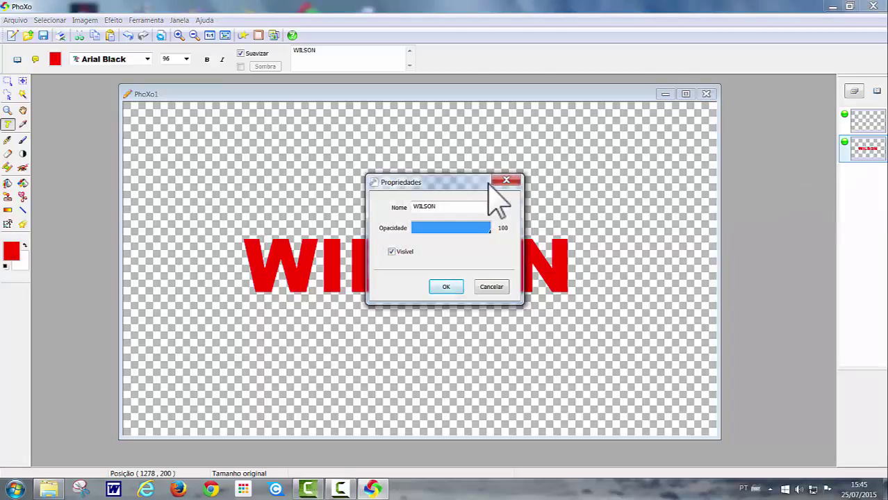
left_click_drag(457, 178, 693, 143)
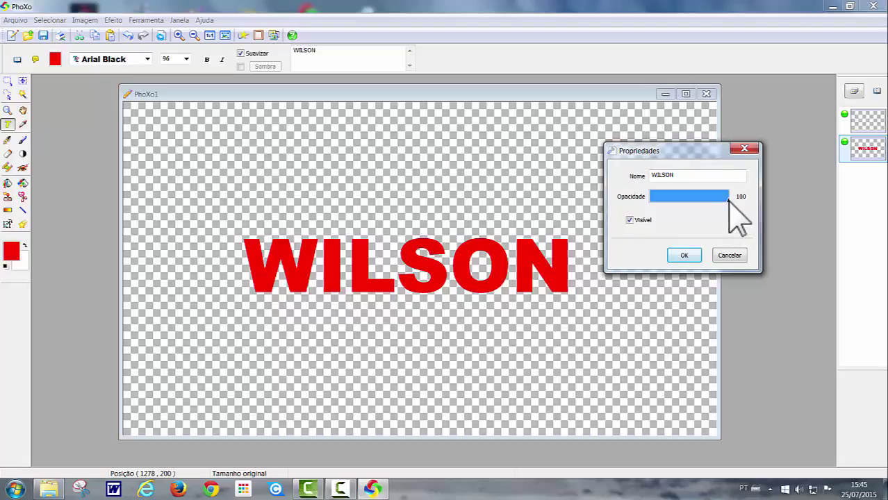
left_click_drag(729, 197, 721, 197)
mouse_move(720, 198)
left_mouse_down()
mouse_move(646, 200)
mouse_move(731, 200)
left_mouse_up()
left_click(685, 255)
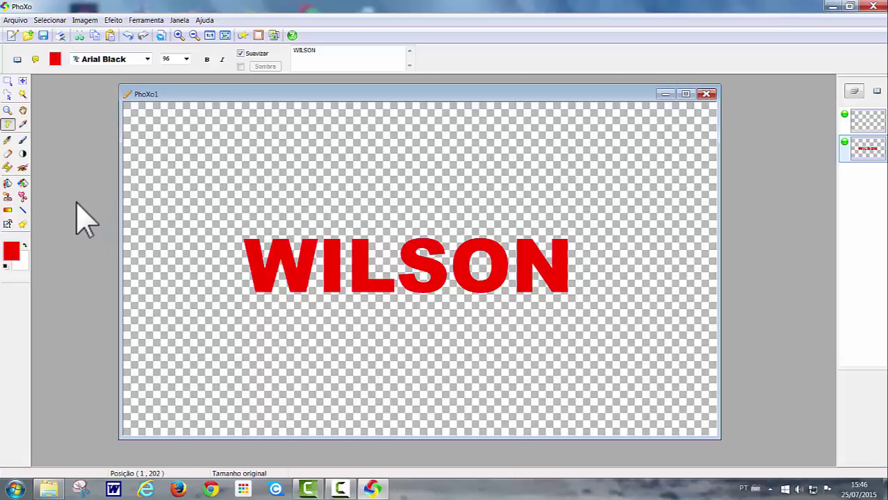
Select all six letters of the red text with the Magic Wand at tolerance 32, adding each letter to the selection
left_click(23, 183)
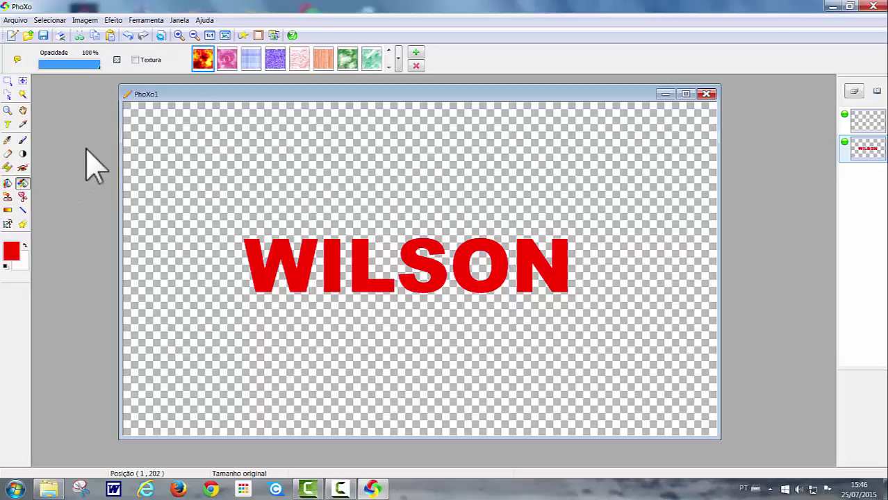
left_click(23, 95)
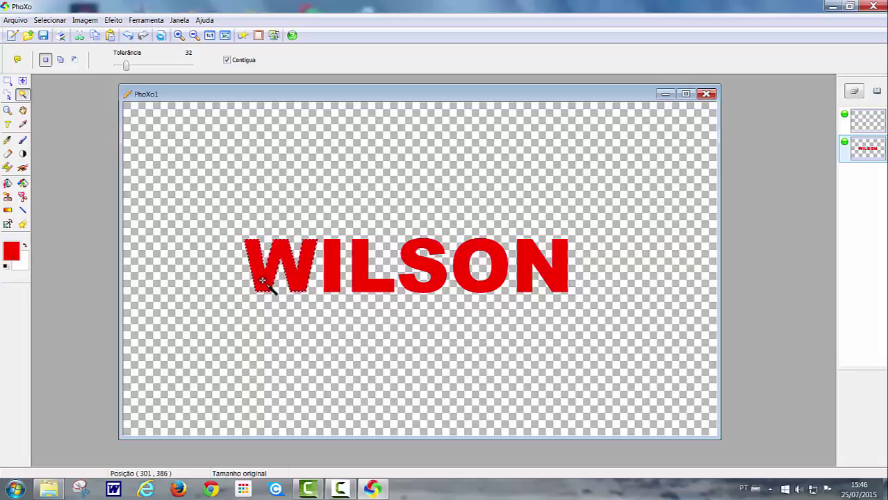
left_click(332, 280, "shift")
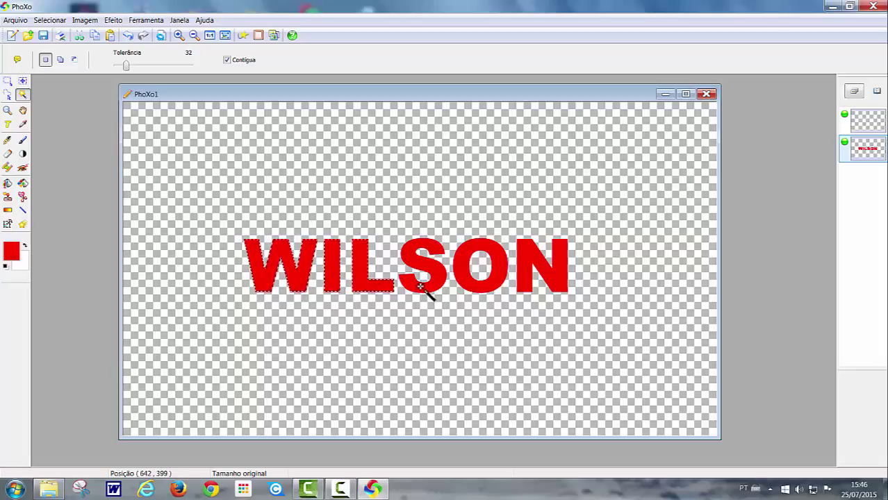
left_click(463, 280, "shift")
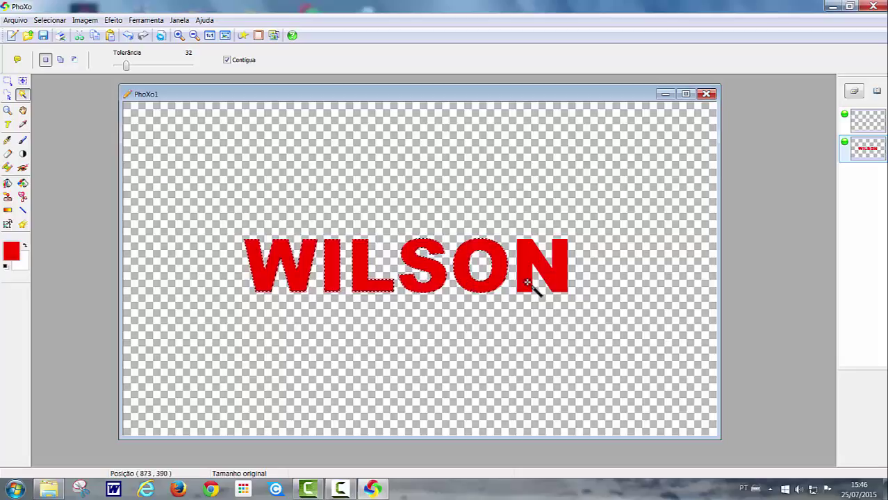
left_click(527, 281, "shift")
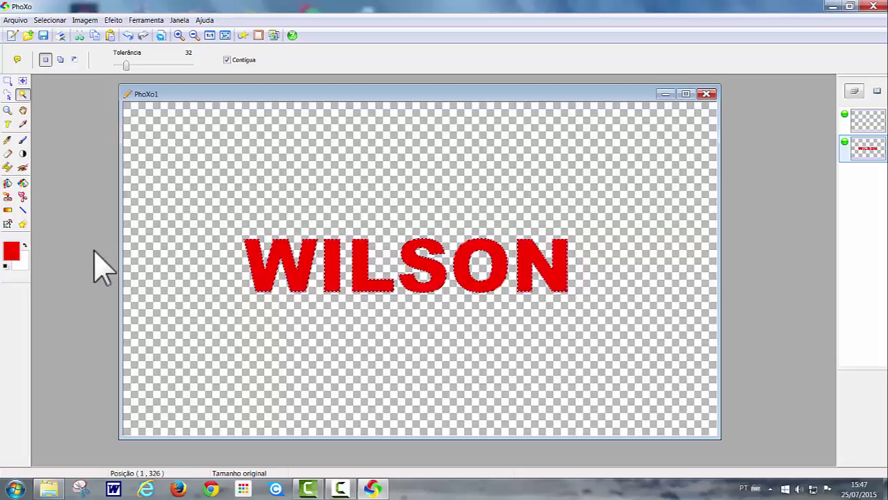
Fill the selected letters with the red and yellow fire pattern at 100% opacity
left_click(23, 184)
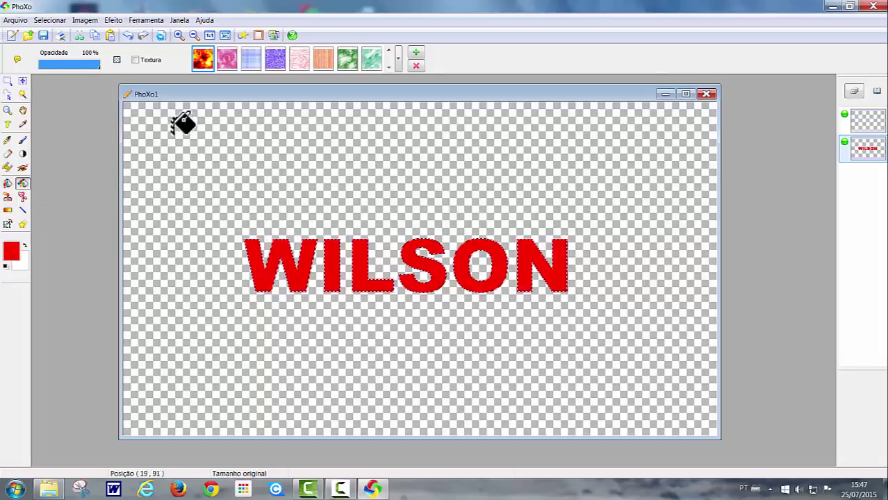
left_click(398, 62)
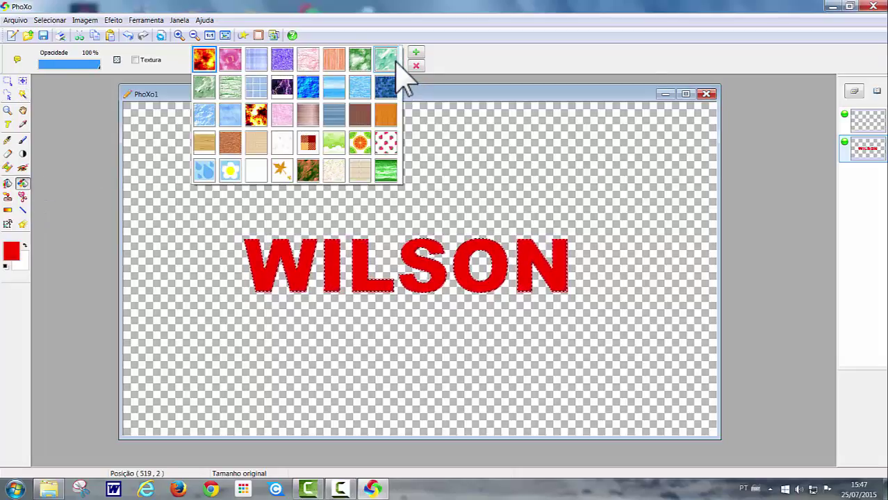
left_click(203, 59)
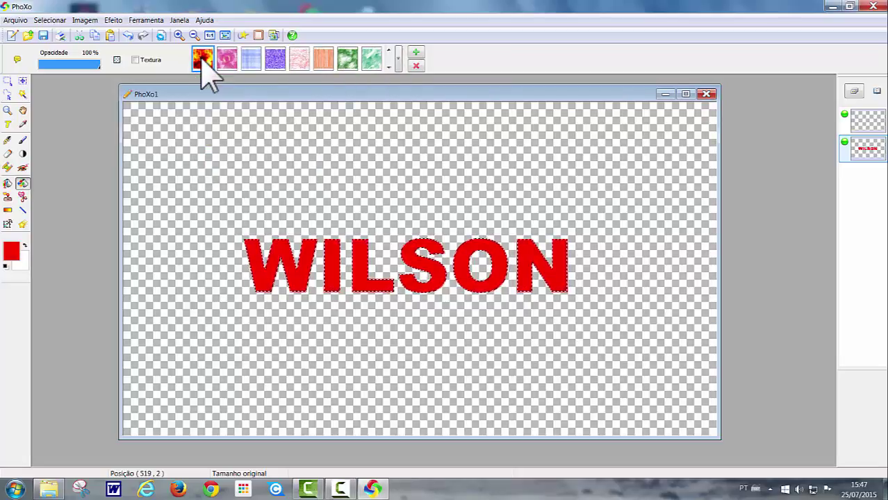
left_click(273, 273)
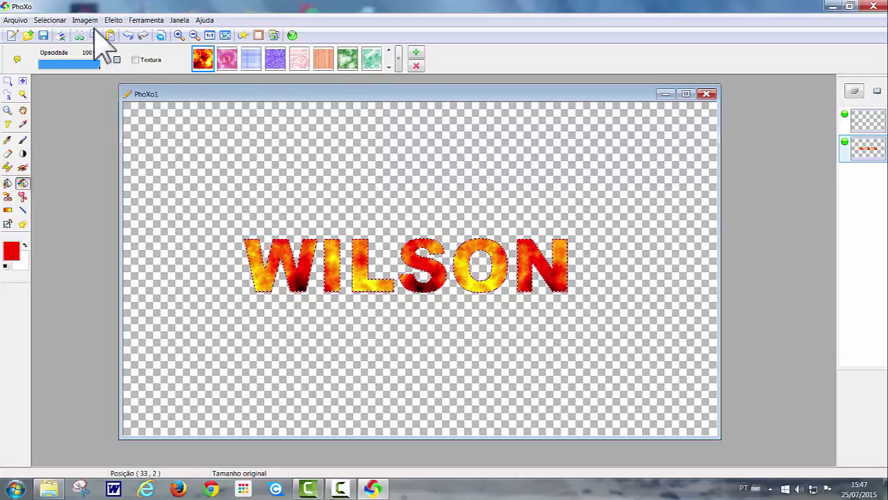
Clear the selection around the letters and open the batch watermark tool (Marca d'água em lote)
left_click(52, 20)
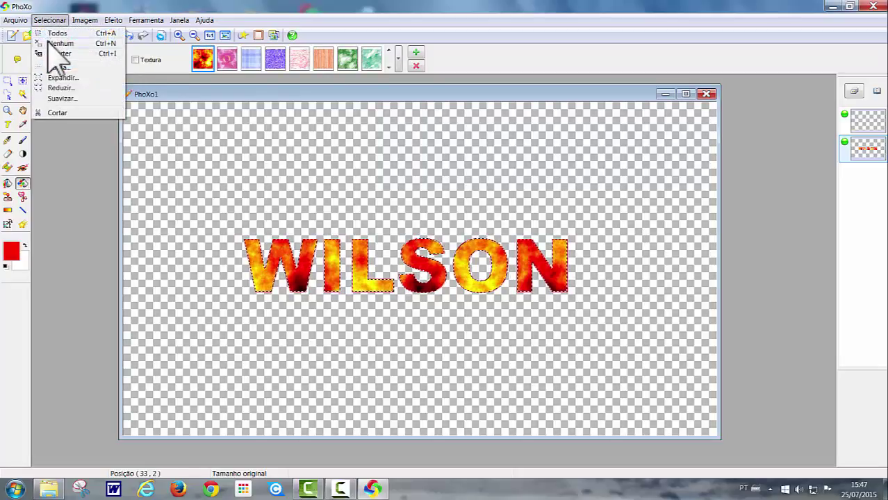
left_click(55, 43)
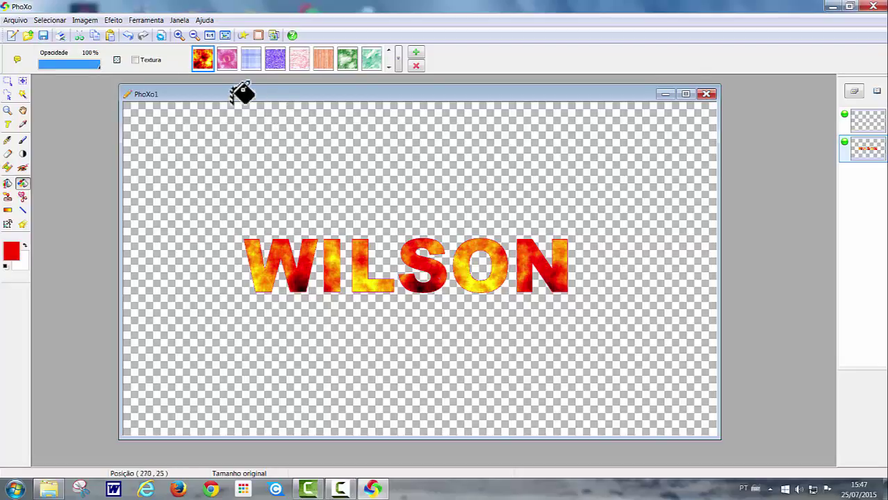
left_click(149, 22)
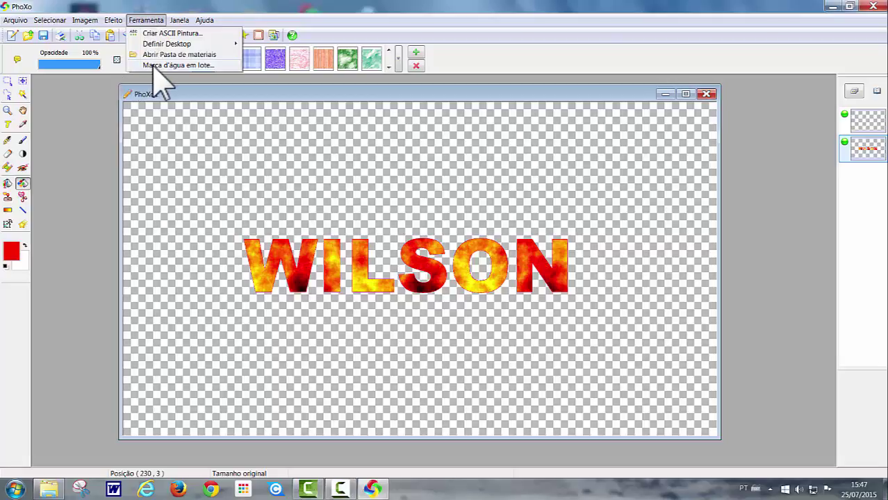
left_click(158, 65)
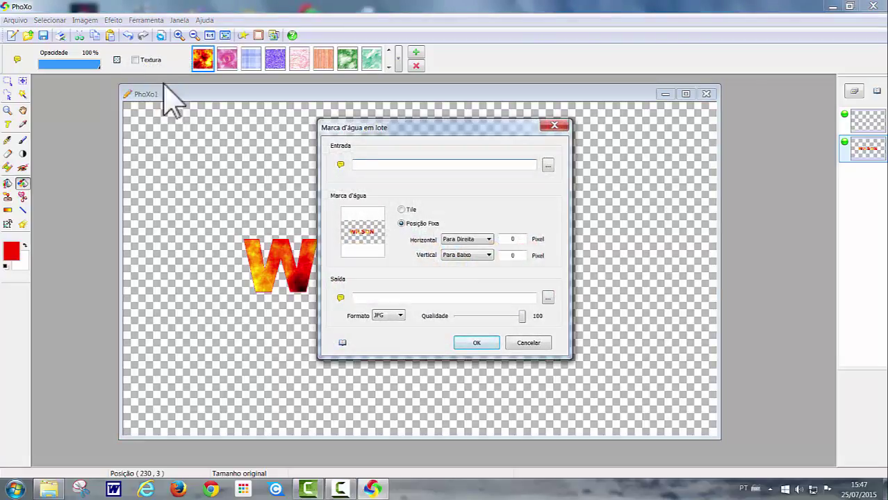
left_click_drag(436, 125, 674, 113)
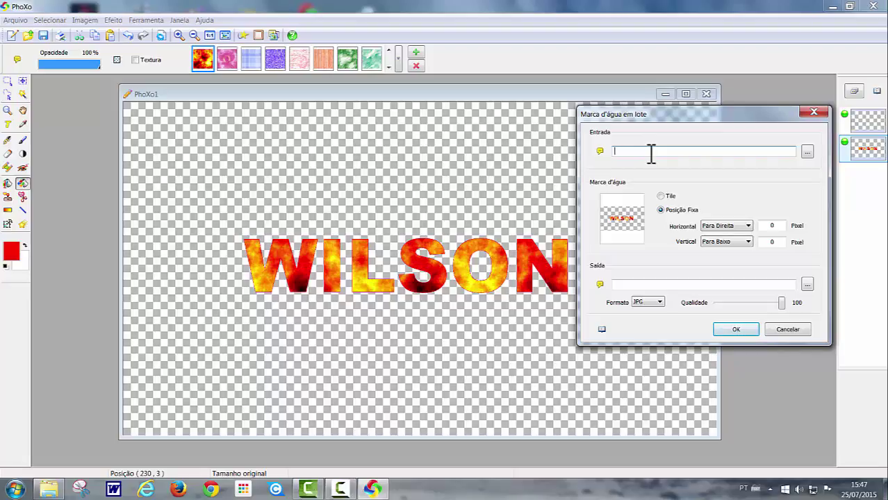
Set the batch watermark's input folder to Aeroporto Entrada, inside the user's Imagens folder
left_click(808, 152)
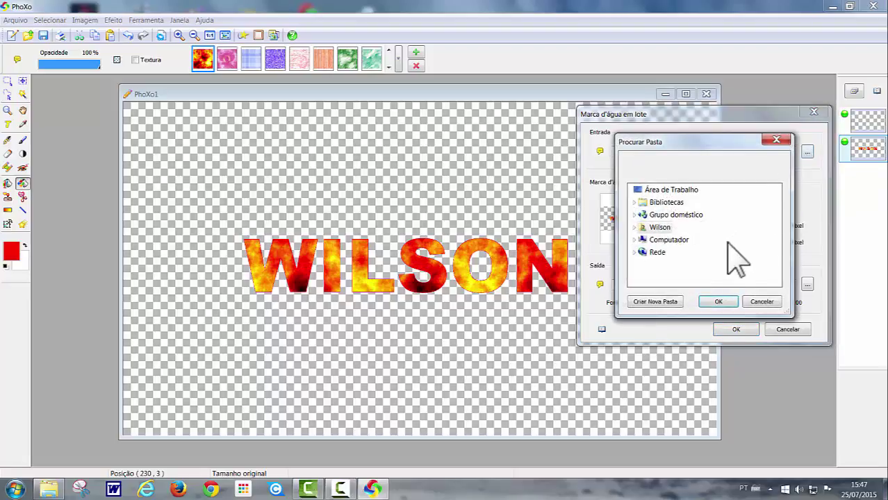
double_click(660, 228)
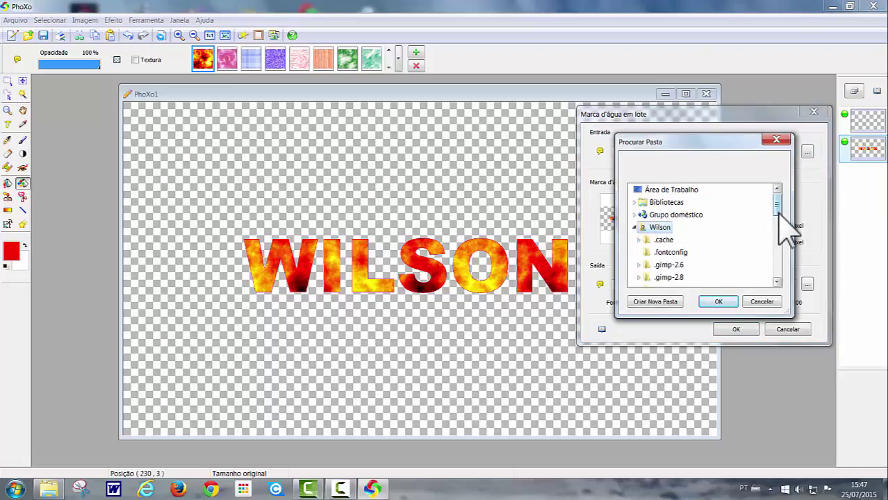
left_click_drag(779, 212, 778, 241)
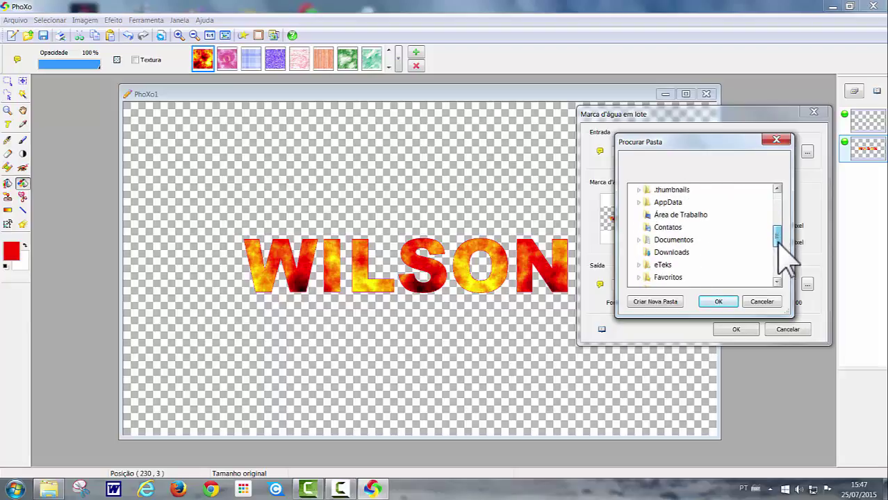
left_click_drag(778, 242, 779, 251)
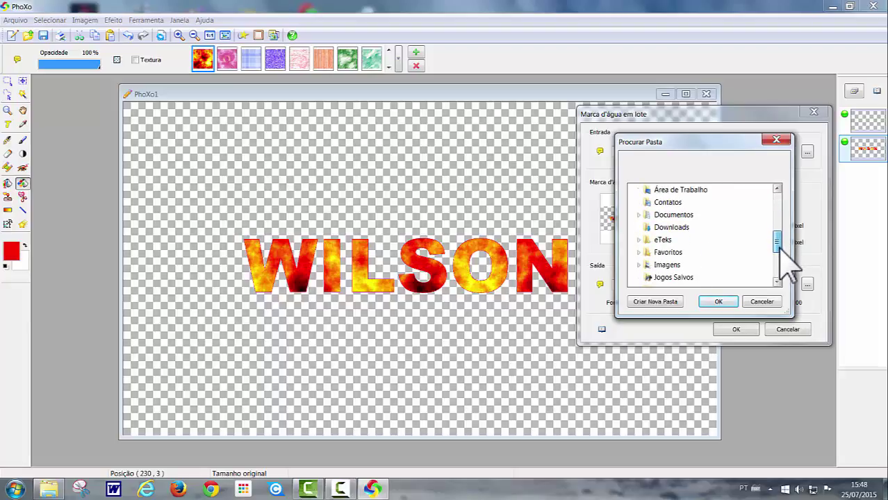
left_click(640, 266)
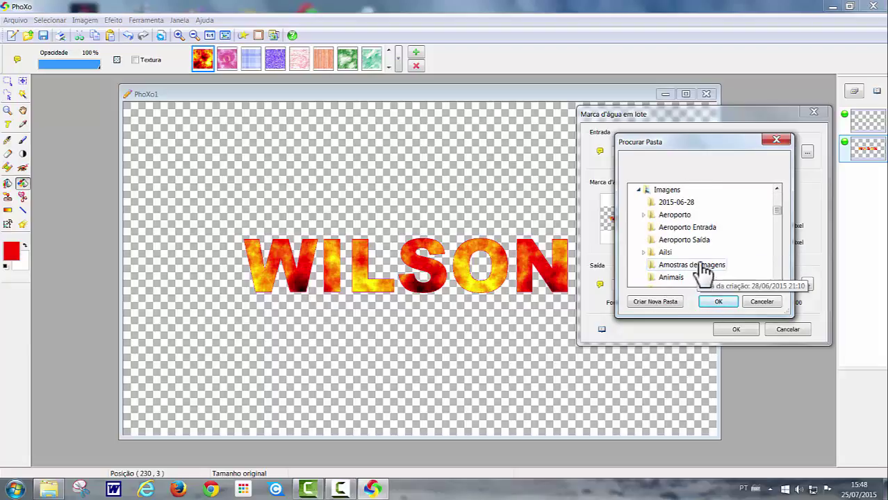
left_click(704, 235)
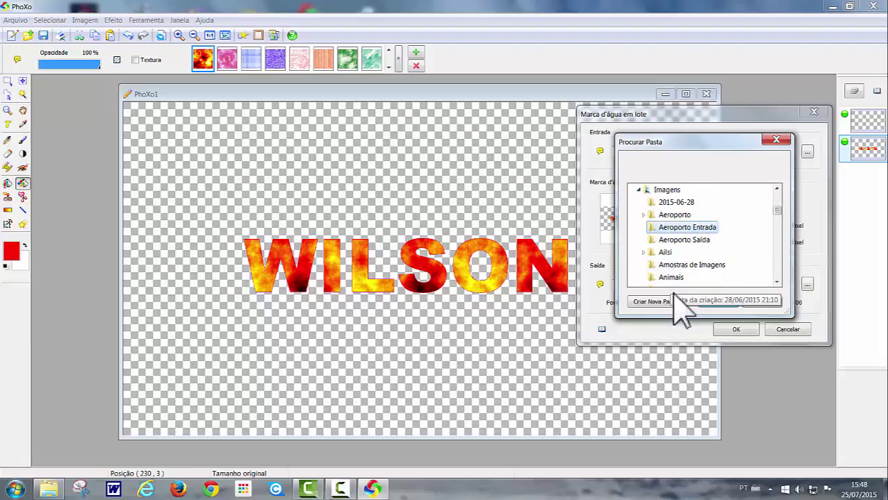
left_click(719, 303)
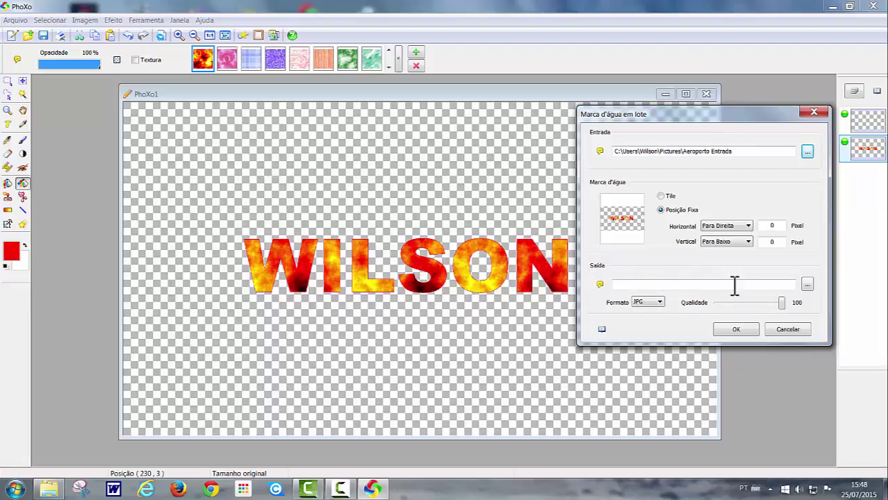
Set the batch watermark's output folder to Aeroporto Saída, inside the user's Imagens folder
left_click(806, 284)
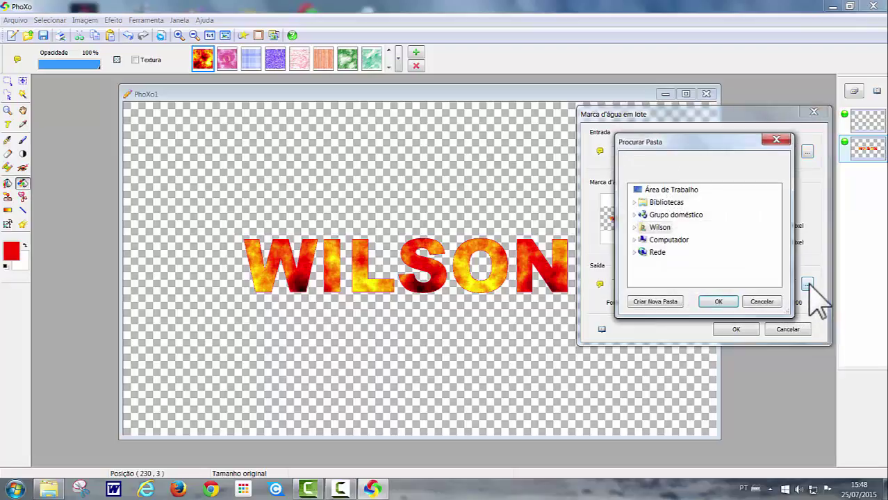
left_click(661, 228)
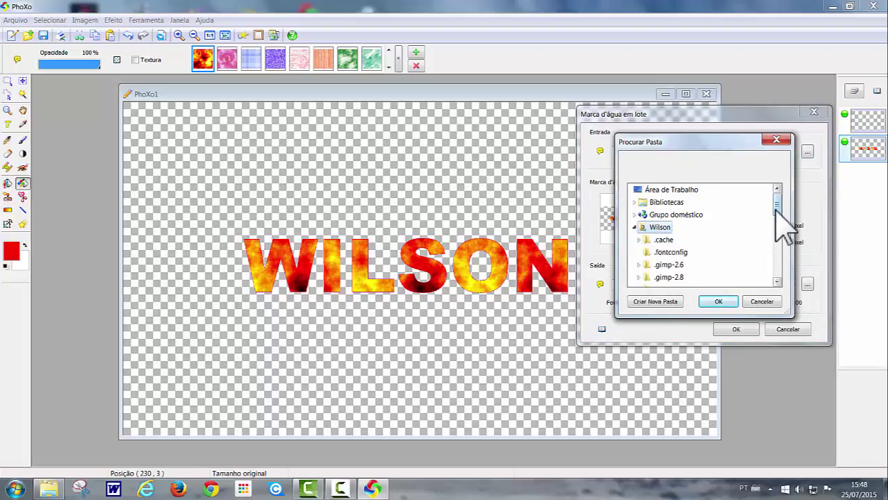
left_click_drag(777, 207, 787, 244)
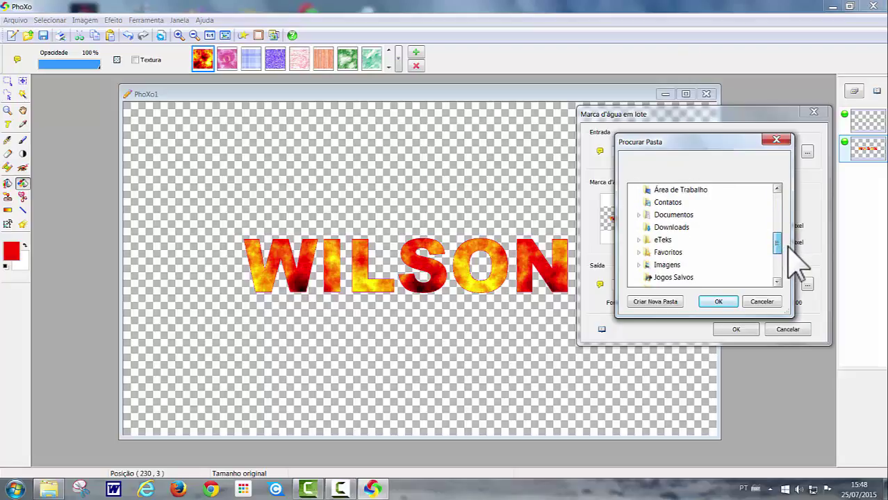
left_click(639, 265)
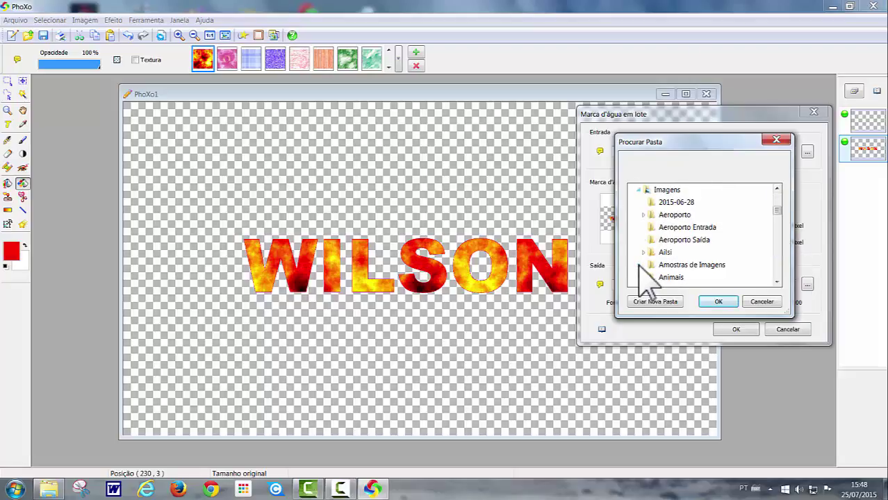
left_click(691, 243)
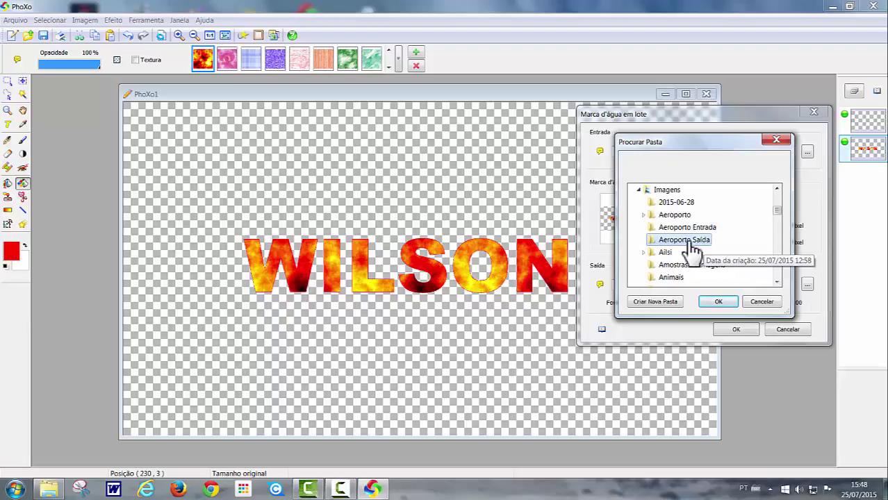
left_click(720, 302)
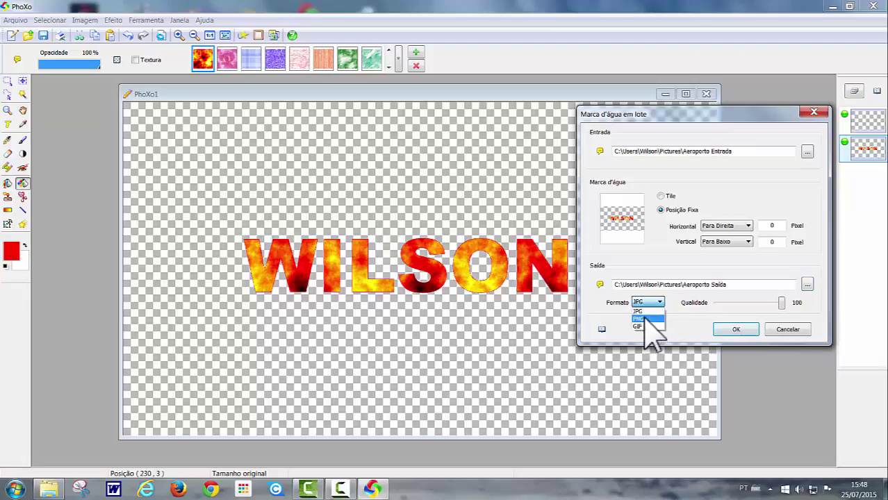
Run the batch watermark with PNG as the output format and Tile as the watermark placement
left_click(639, 319)
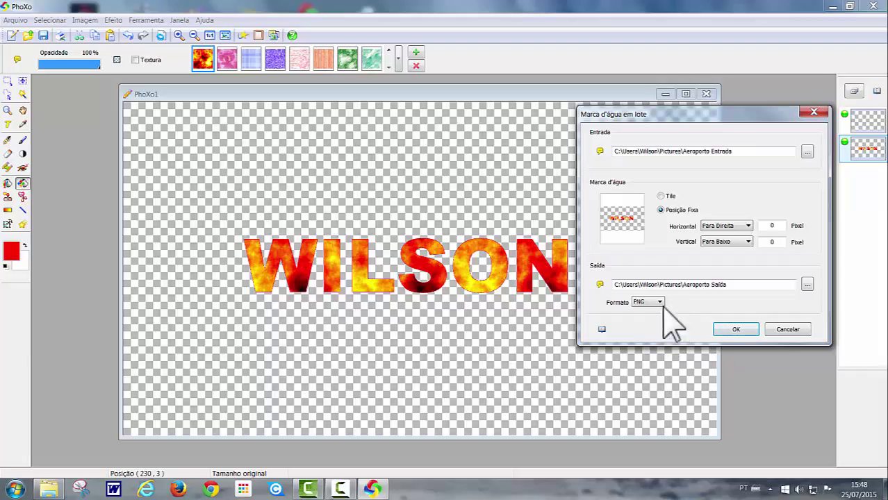
left_click(661, 196)
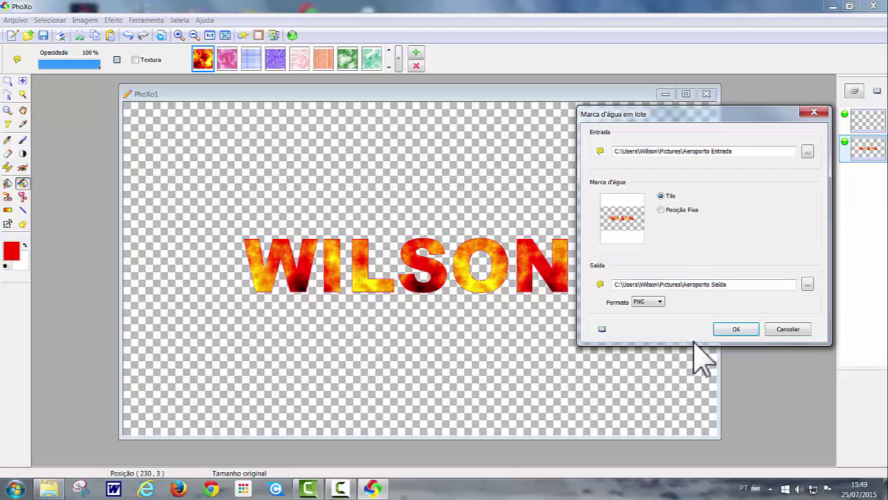
left_click(738, 330)
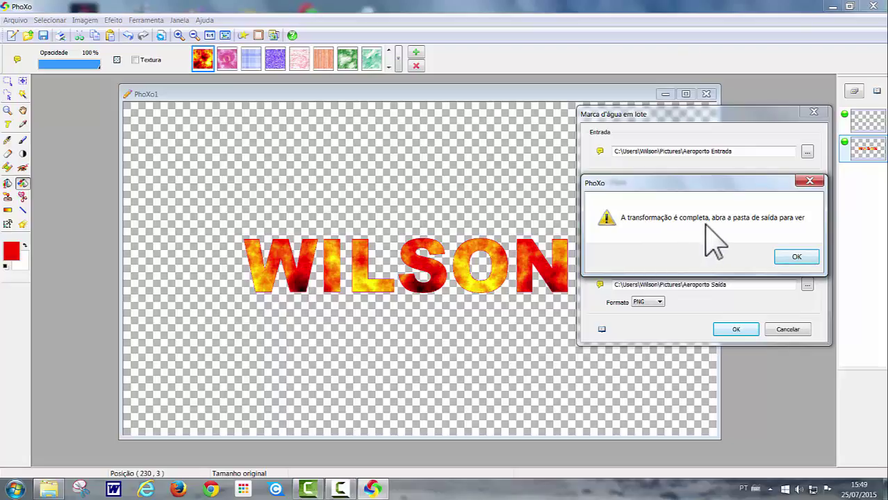
left_click(796, 257)
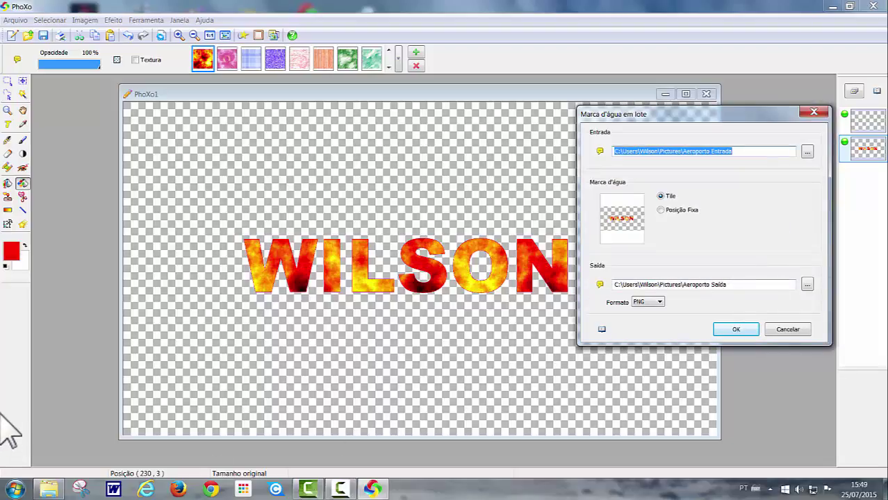
Switch to Windows Explorer and display the Aeroporto Saída folder of the Imagens library in a maximized window
left_click(15, 489)
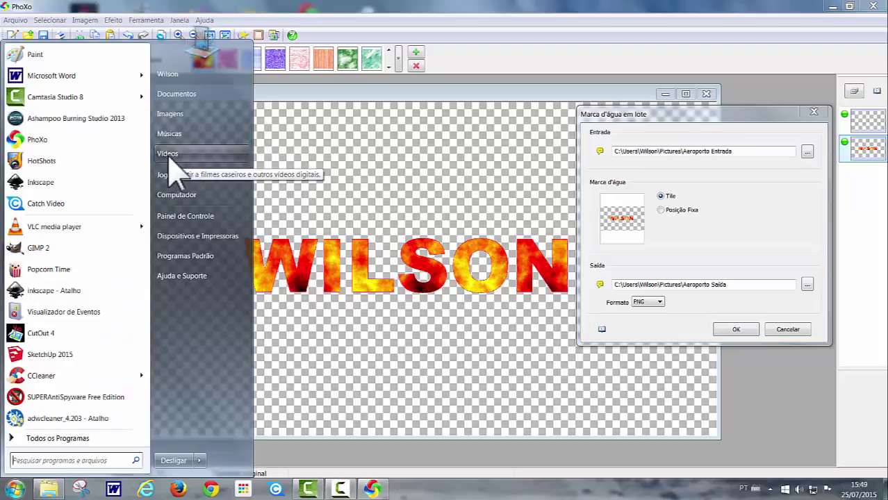
left_click(170, 114)
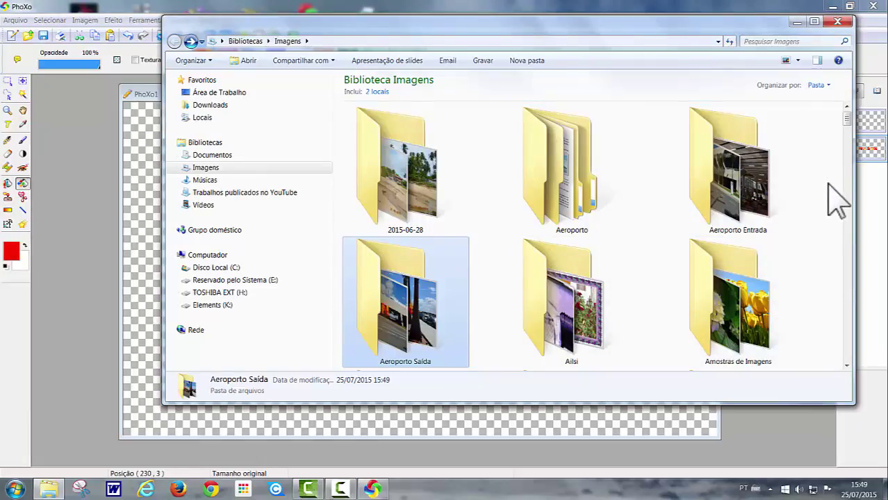
double_click(415, 327)
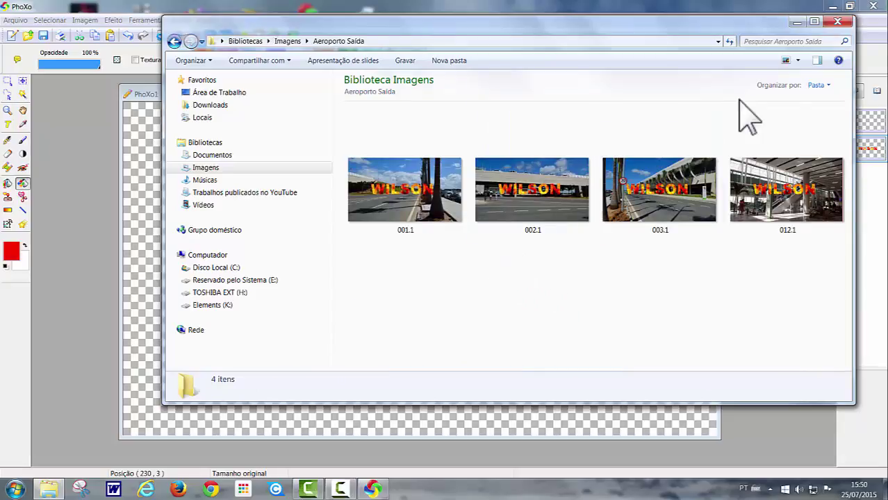
left_click(816, 23)
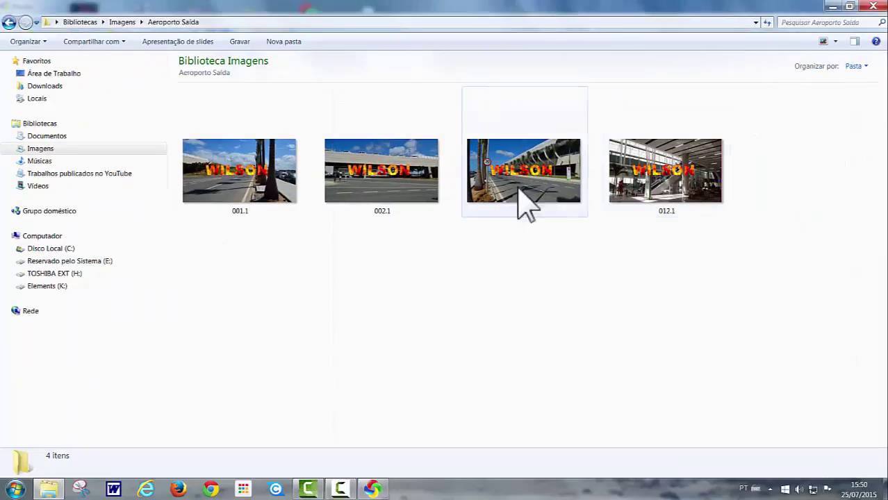
View the watermarked photos 001.1, 002.1, 003.1 and 012.1 one after another at full size, minimizing each viewer window
double_click(236, 175)
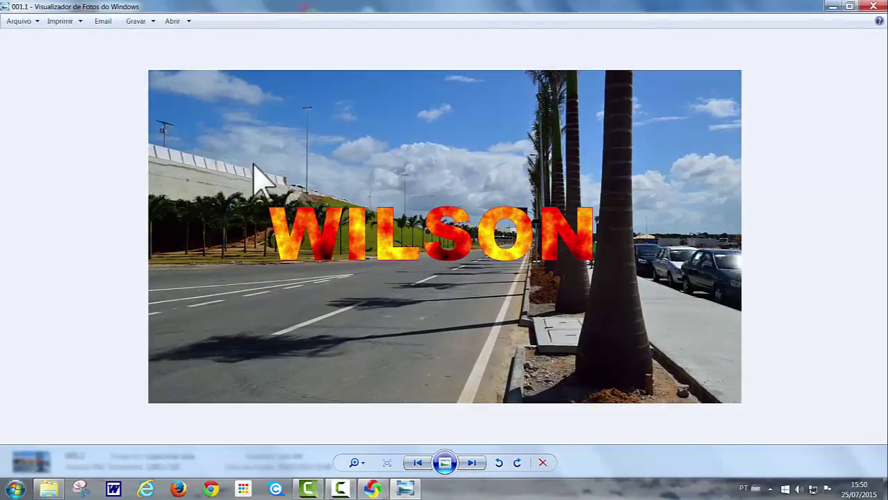
left_click(832, 7)
double_click(396, 175)
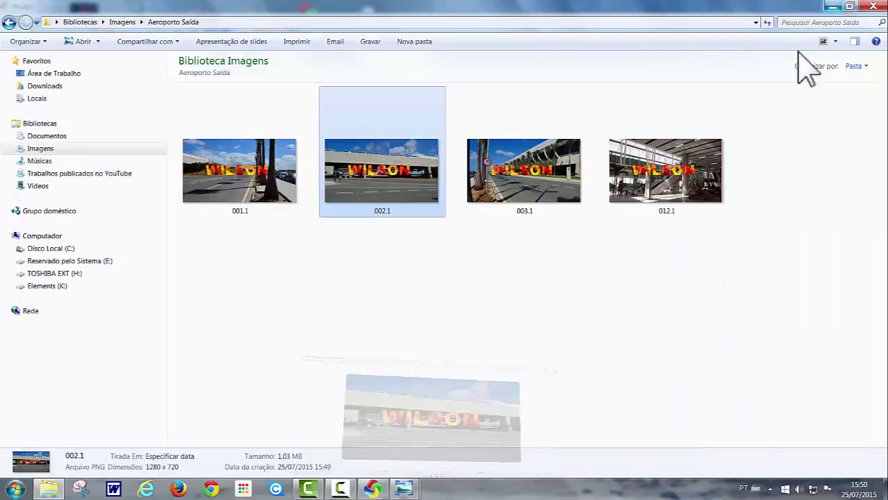
left_click(832, 6)
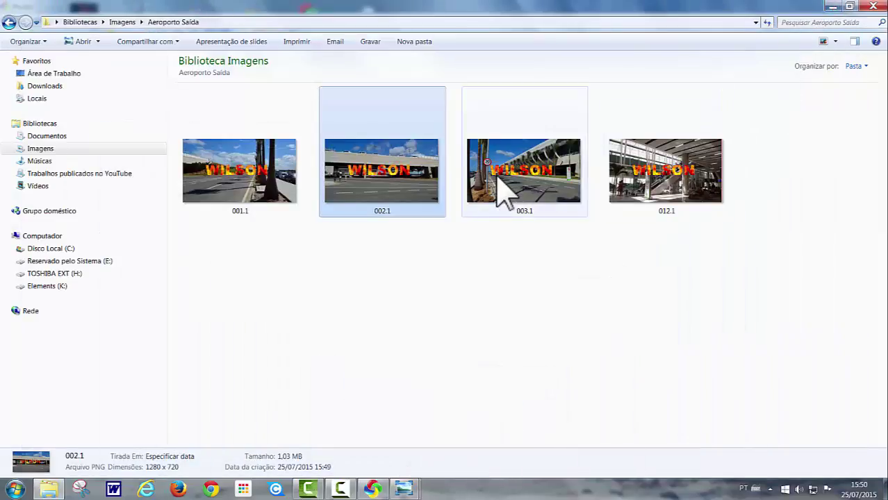
double_click(500, 186)
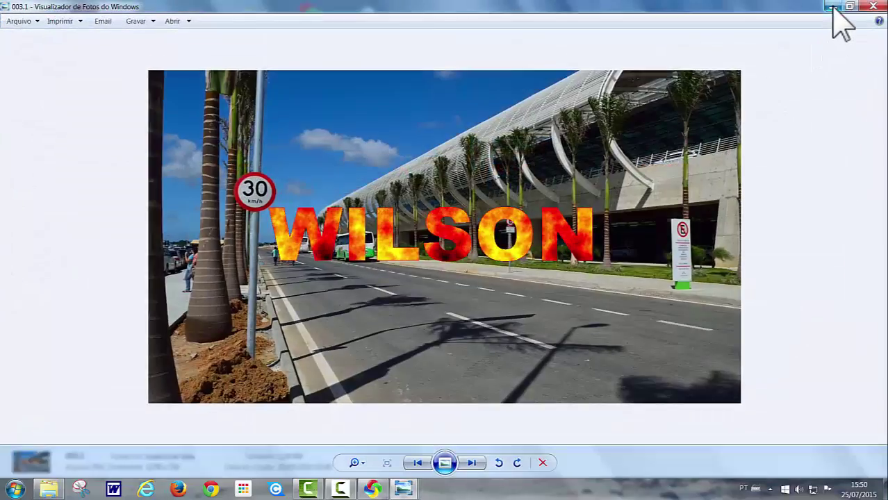
left_click(833, 6)
double_click(619, 170)
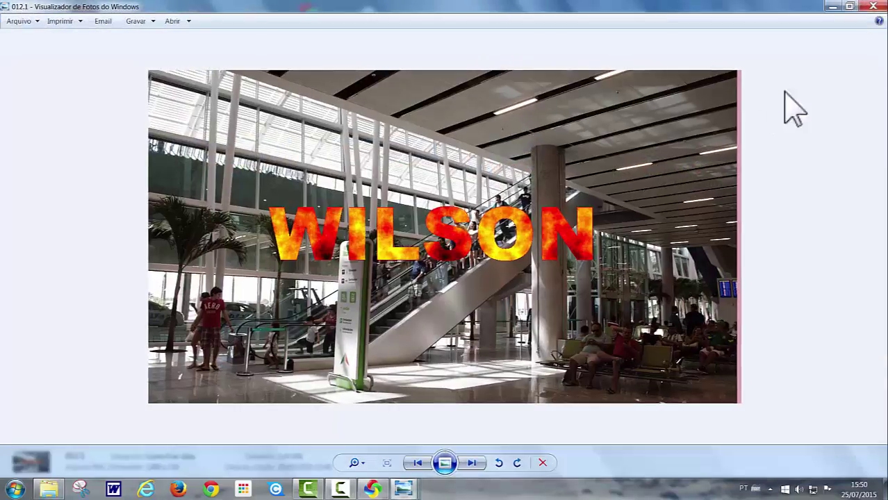
left_click(833, 6)
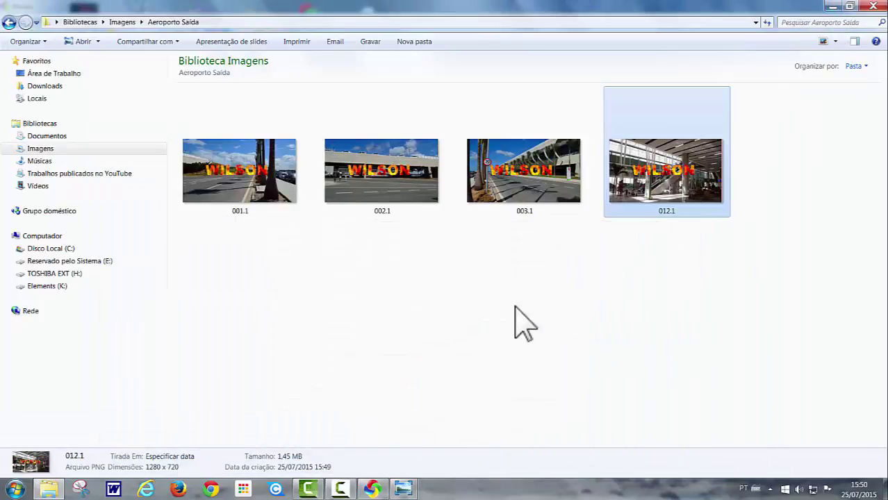
Compare the lettering's placement across the minimized photos using their window previews
mouse_move(403, 490)
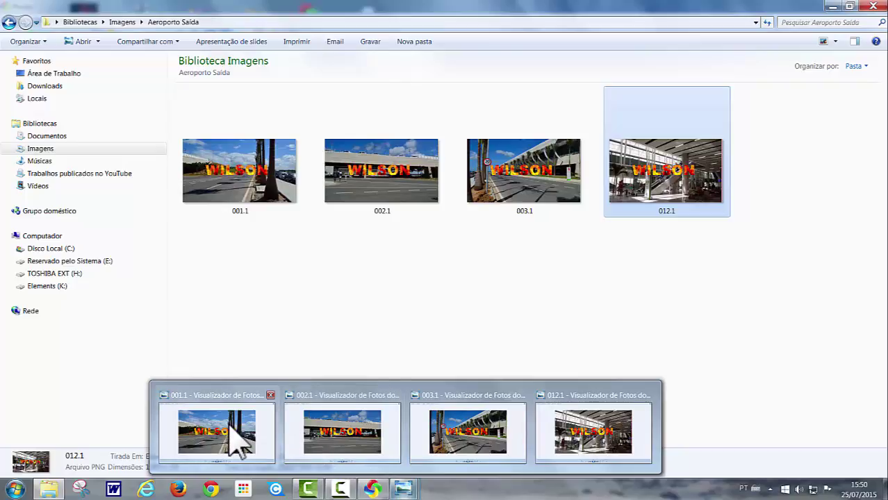
mouse_move(235, 437)
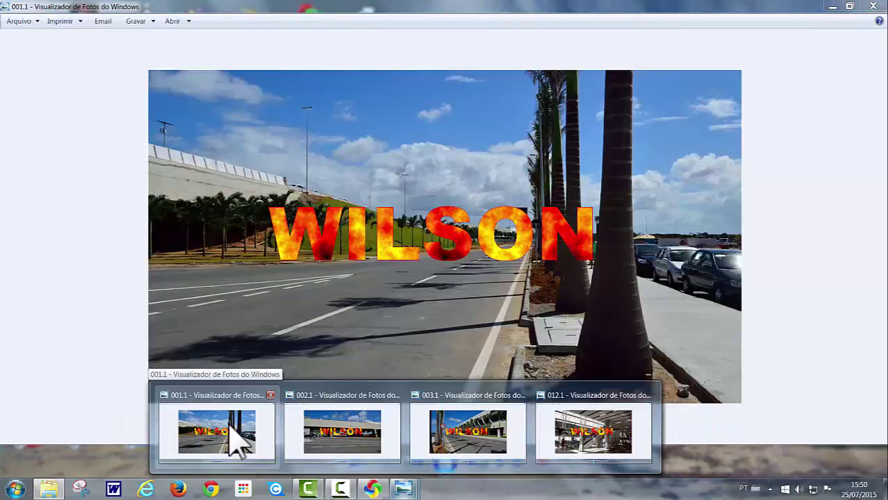
mouse_move(327, 449)
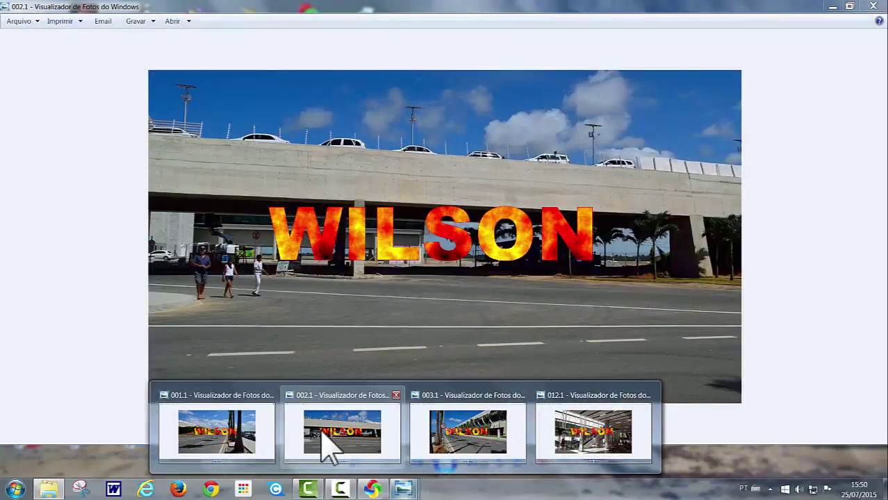
mouse_move(462, 441)
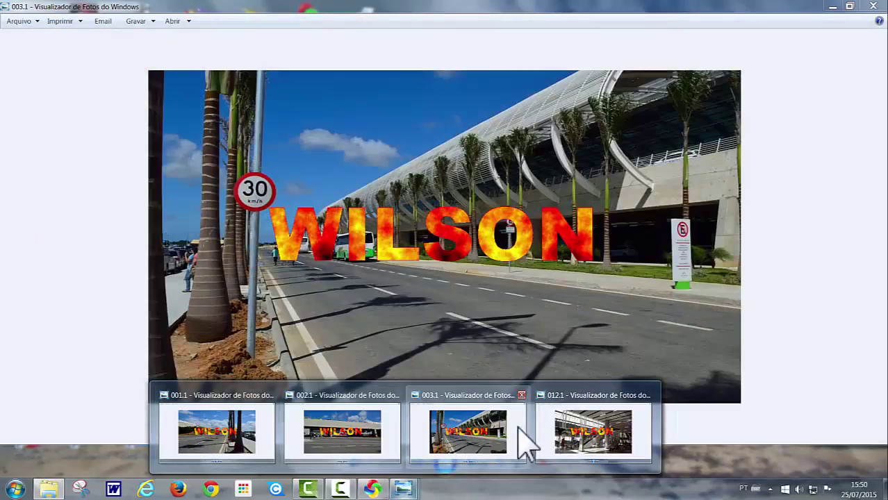
mouse_move(607, 428)
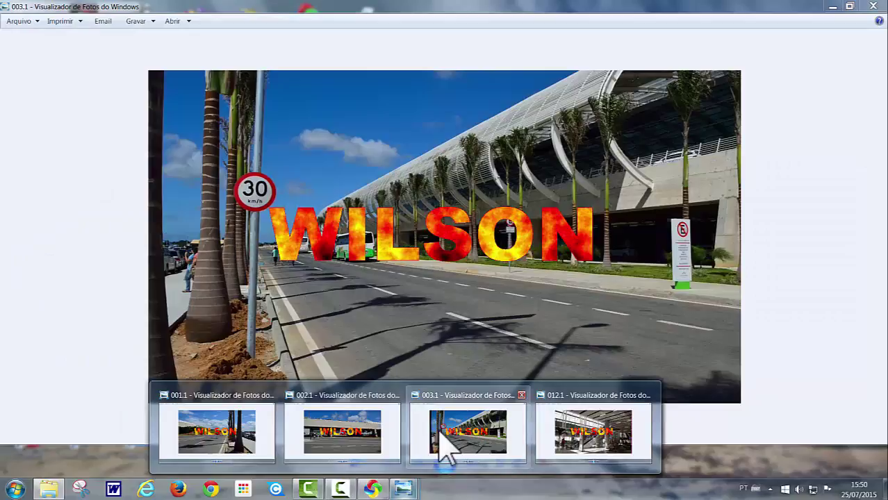
mouse_move(358, 433)
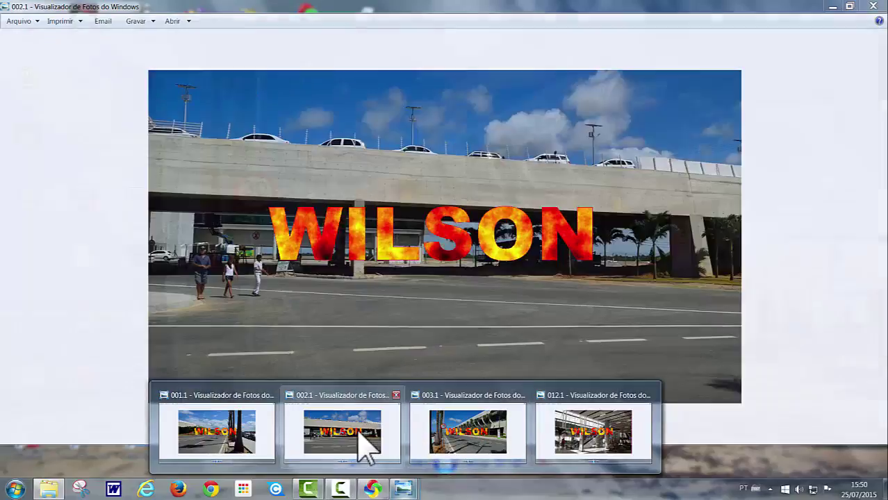